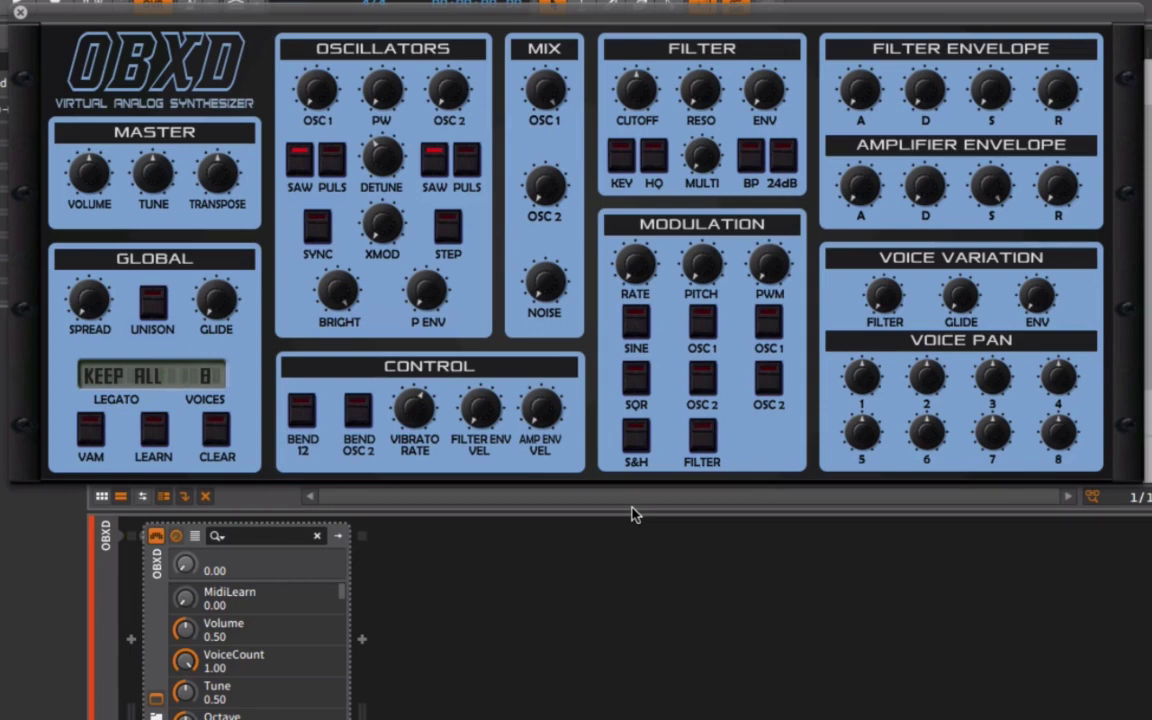
# - Check the Legato and Voices lists, keep 8 voices, and turn up the amplifier envelope release
pyautogui.click(168, 376)
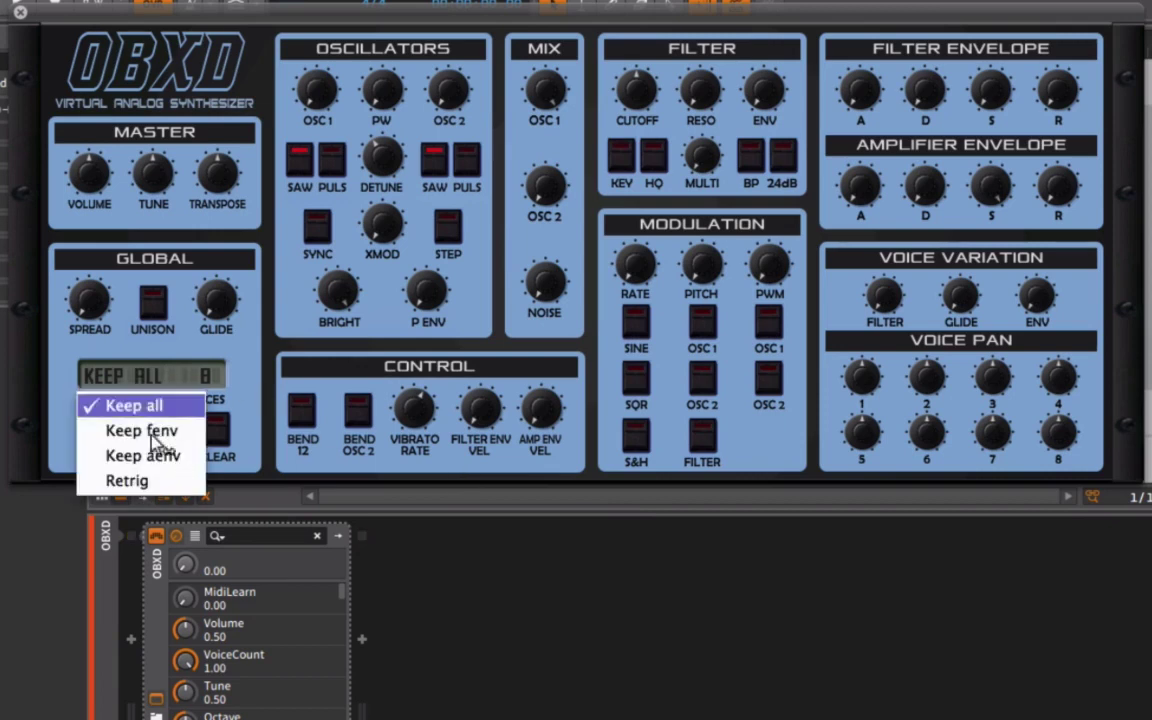
pyautogui.click(198, 373)
pyautogui.click(196, 372)
pyautogui.click(199, 373)
pyautogui.click(200, 338)
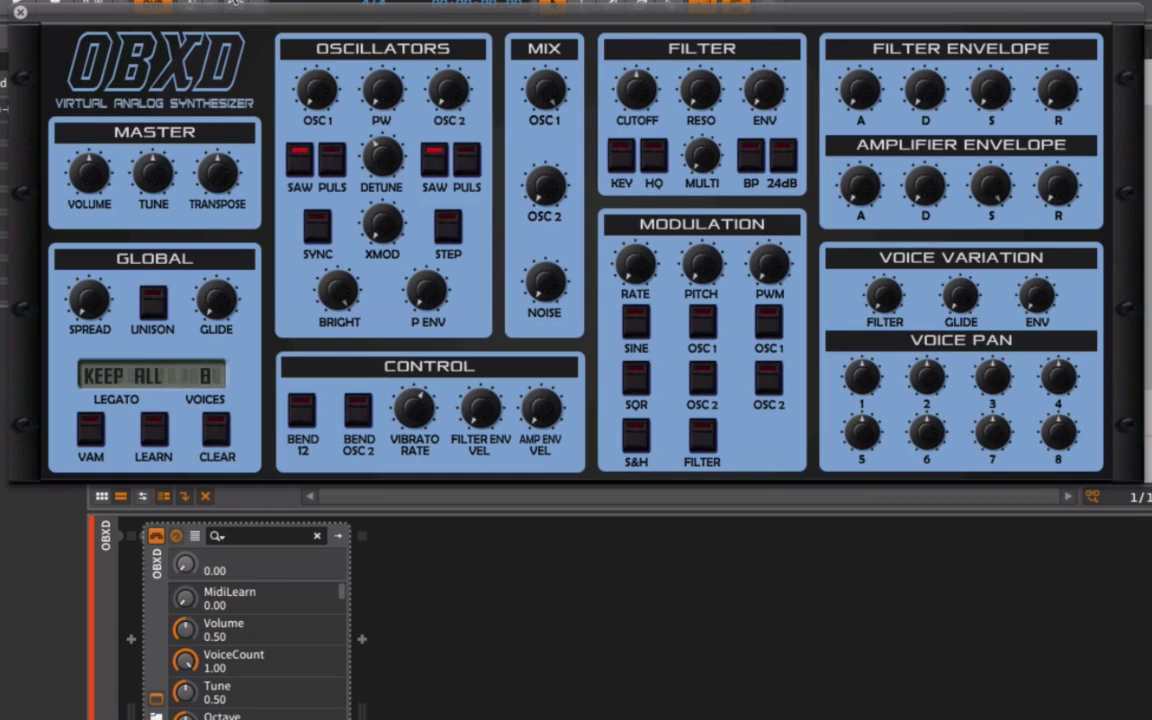
pyautogui.click(198, 375)
pyautogui.click(190, 340)
pyautogui.moveTo(1058, 185); pyautogui.dragTo(1146, 203)
# - Scroll the OBXD parameter list to Osc1Pitch and drag it up to about 0.25
pyautogui.moveTo(342, 597); pyautogui.dragTo(342, 661)
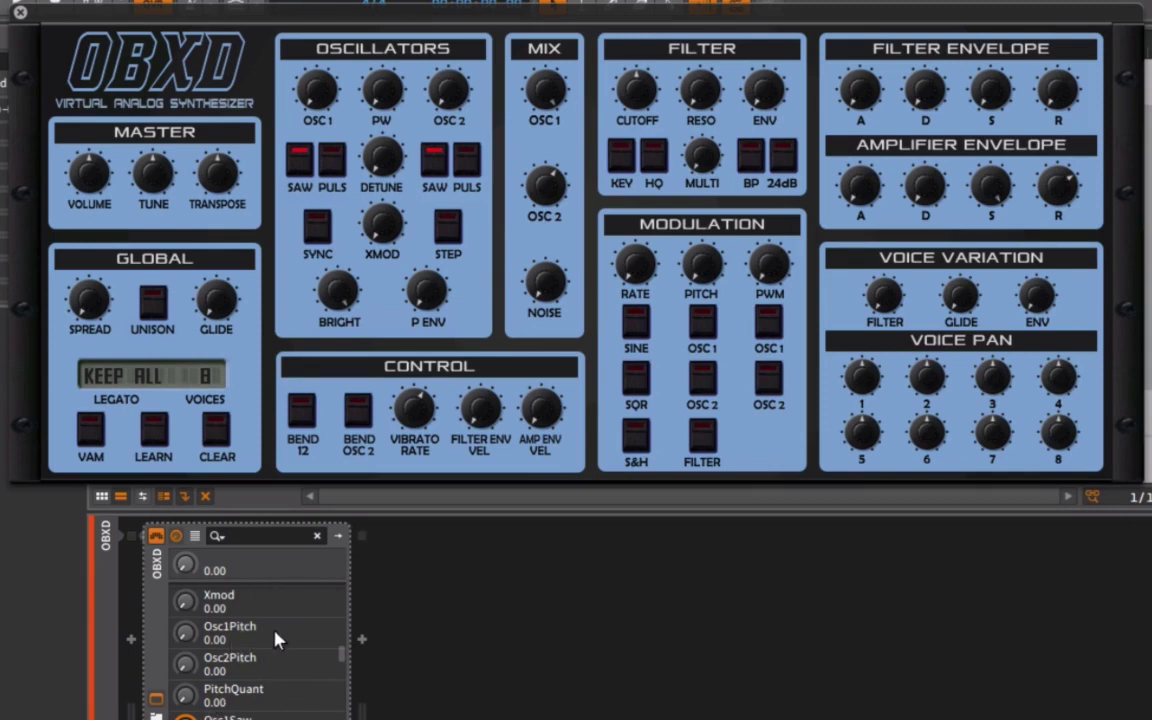
pyautogui.moveTo(266, 640); pyautogui.dragTo(266, 598)
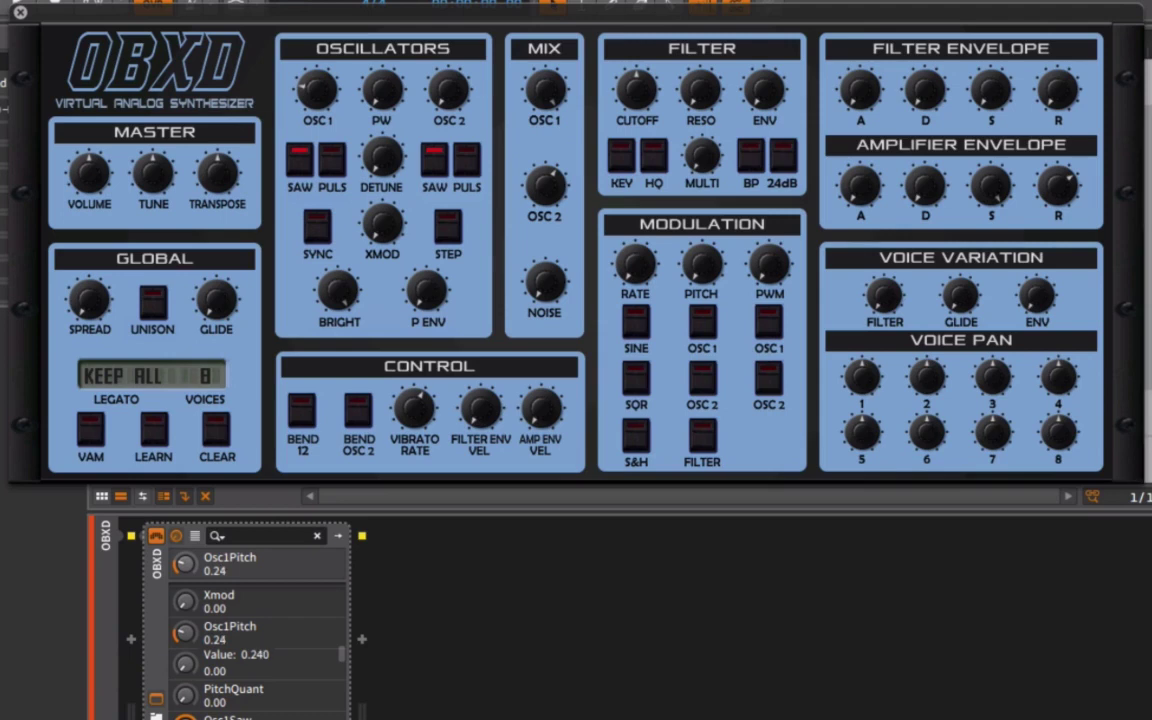
pyautogui.moveTo(266, 598); pyautogui.dragTo(193, 633)
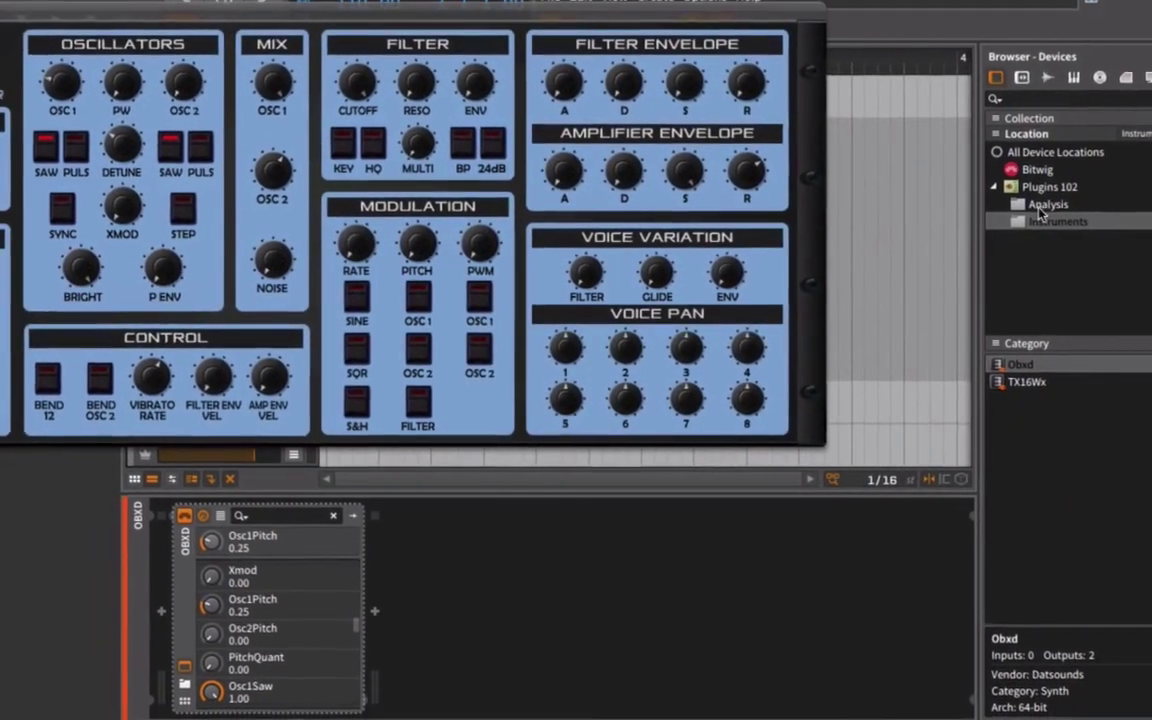
# - Insert Voxengo SPAN from the Analysis plugins after OBXD and open its window
pyautogui.click(1075, 201)
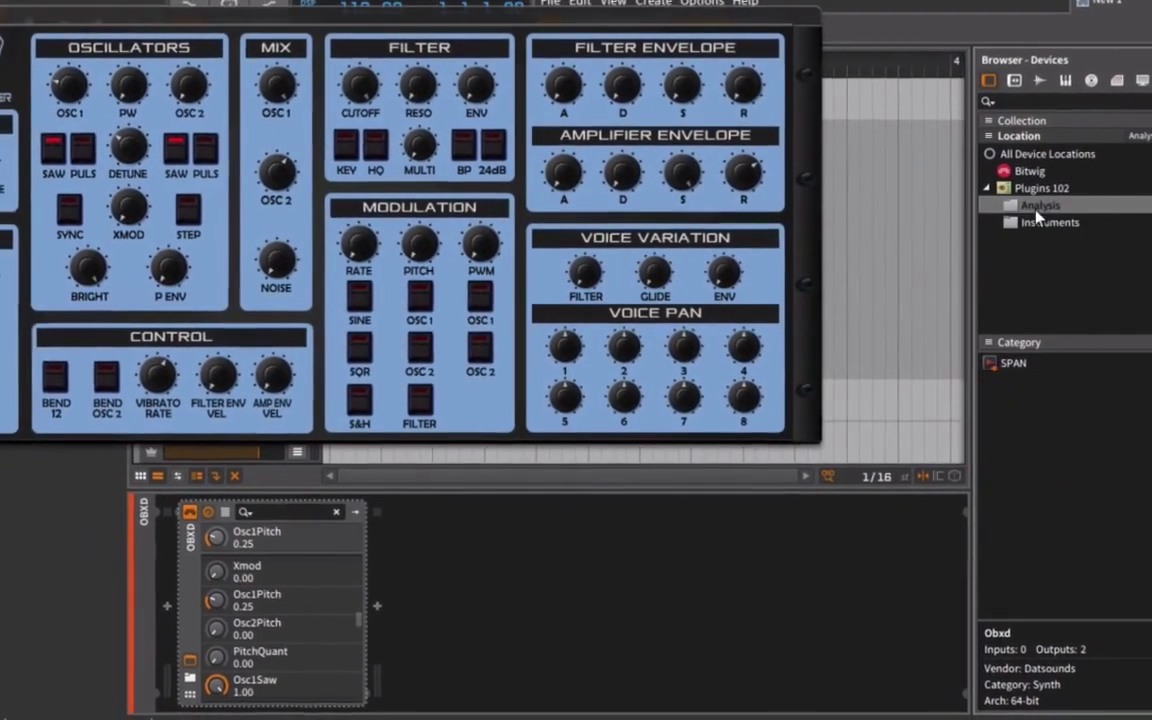
pyautogui.moveTo(1000, 363); pyautogui.dragTo(798, 587)
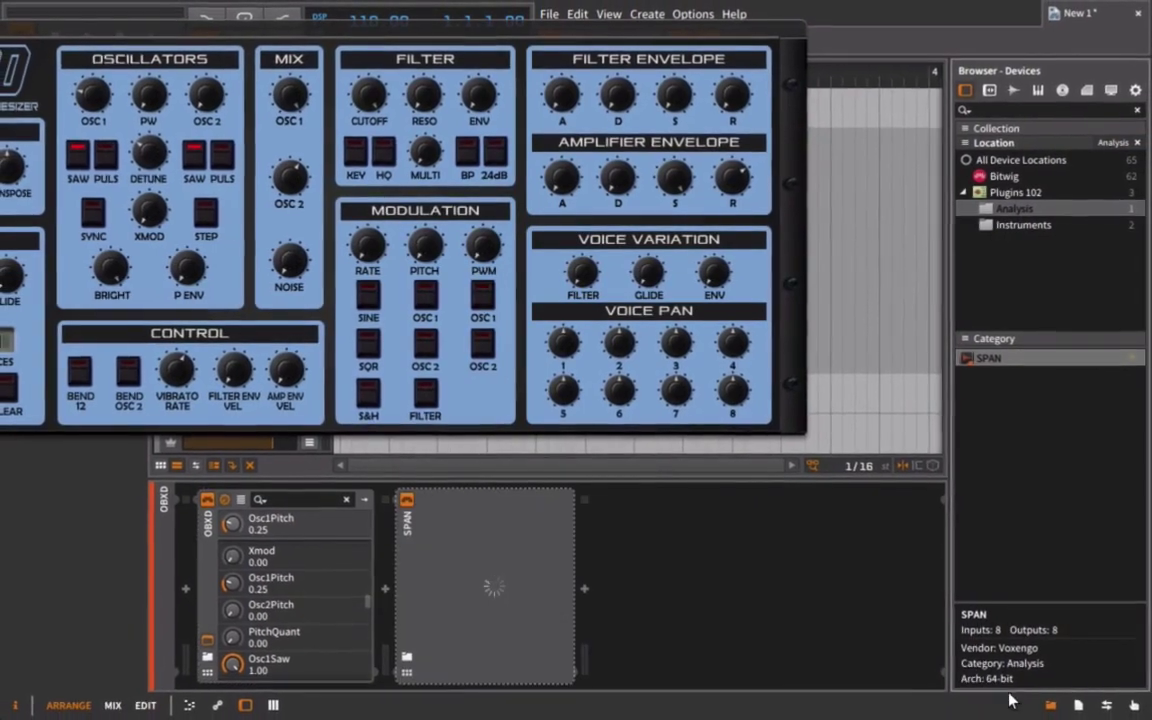
pyautogui.click(1050, 705)
# - Arrange the SPAN and OBXD windows side by side so both are visible
pyautogui.moveTo(527, 75); pyautogui.dragTo(902, 71)
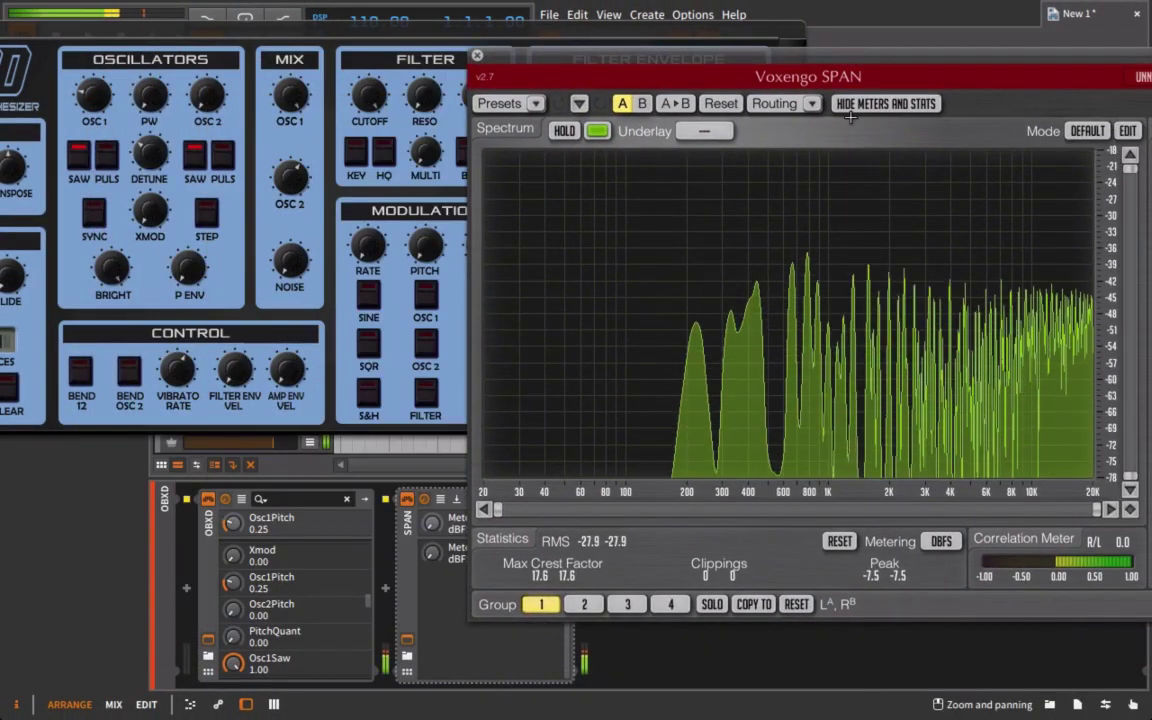
pyautogui.moveTo(769, 57); pyautogui.dragTo(662, 33)
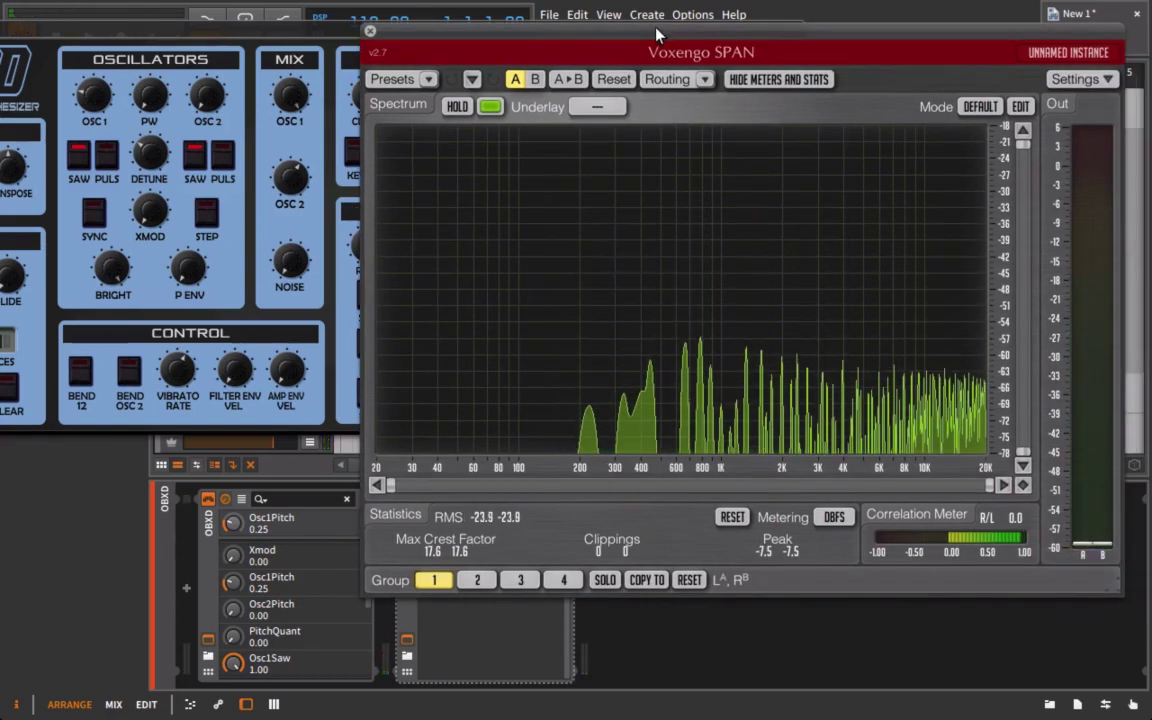
pyautogui.moveTo(527, 33); pyautogui.dragTo(760, 30)
pyautogui.click(478, 31)
pyautogui.moveTo(478, 31); pyautogui.dragTo(336, 31)
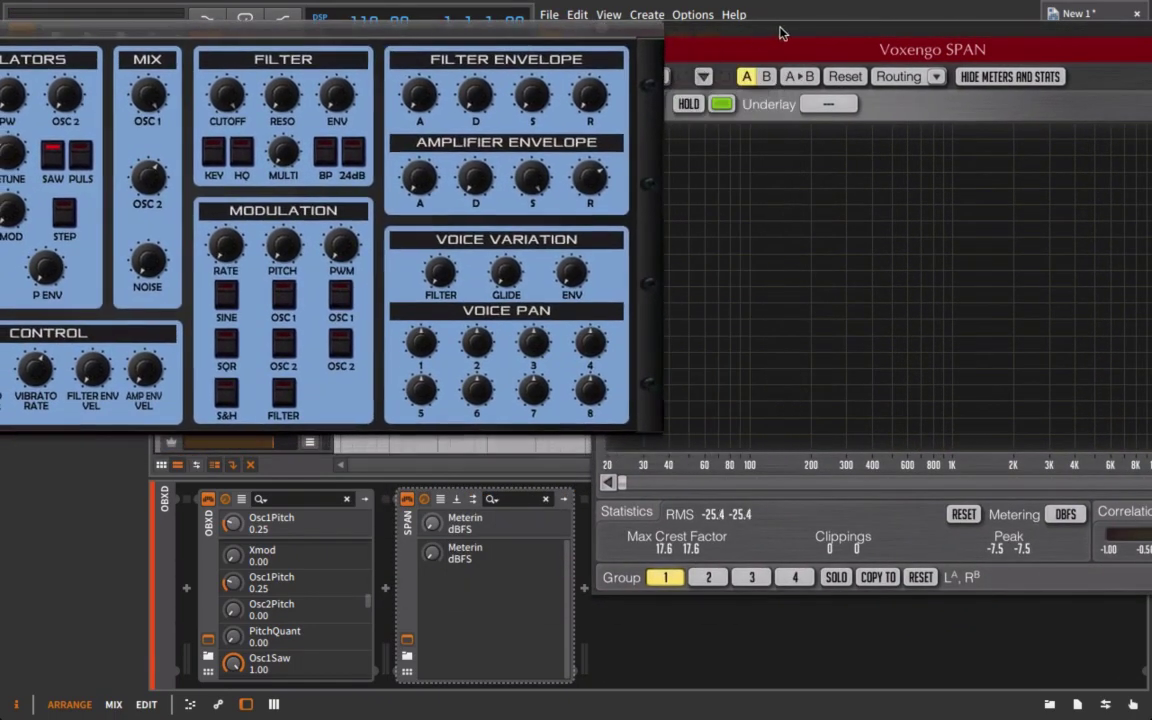
pyautogui.moveTo(783, 34); pyautogui.dragTo(670, 112)
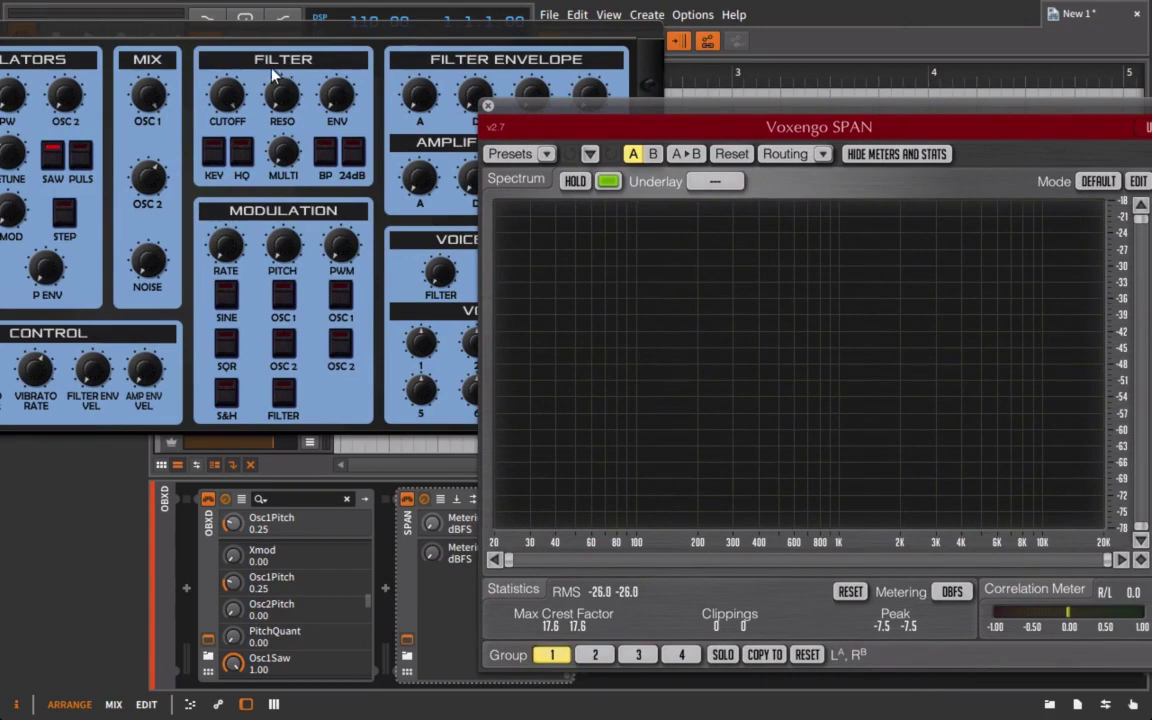
# - Play a note, switch the OBXD filter to 24 dB slope, and show the full synth panel
pyautogui.click(224, 105)
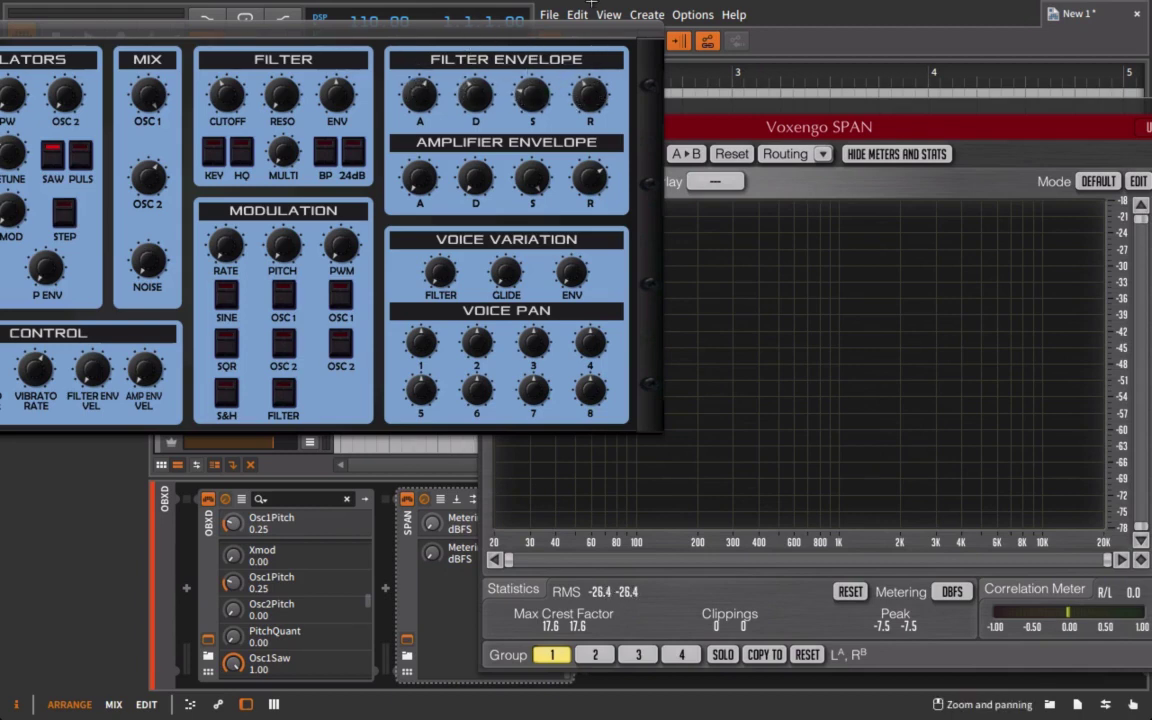
pyautogui.press('space')
pyautogui.click(355, 160)
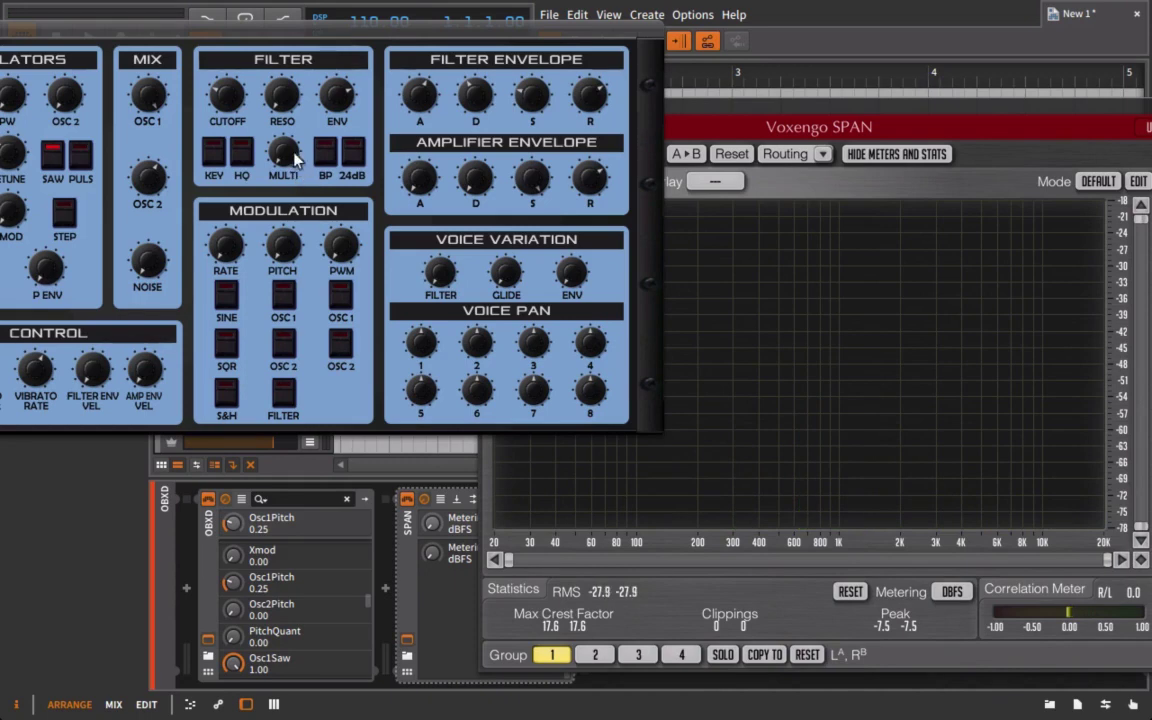
pyautogui.moveTo(291, 157); pyautogui.dragTo(294, 165)
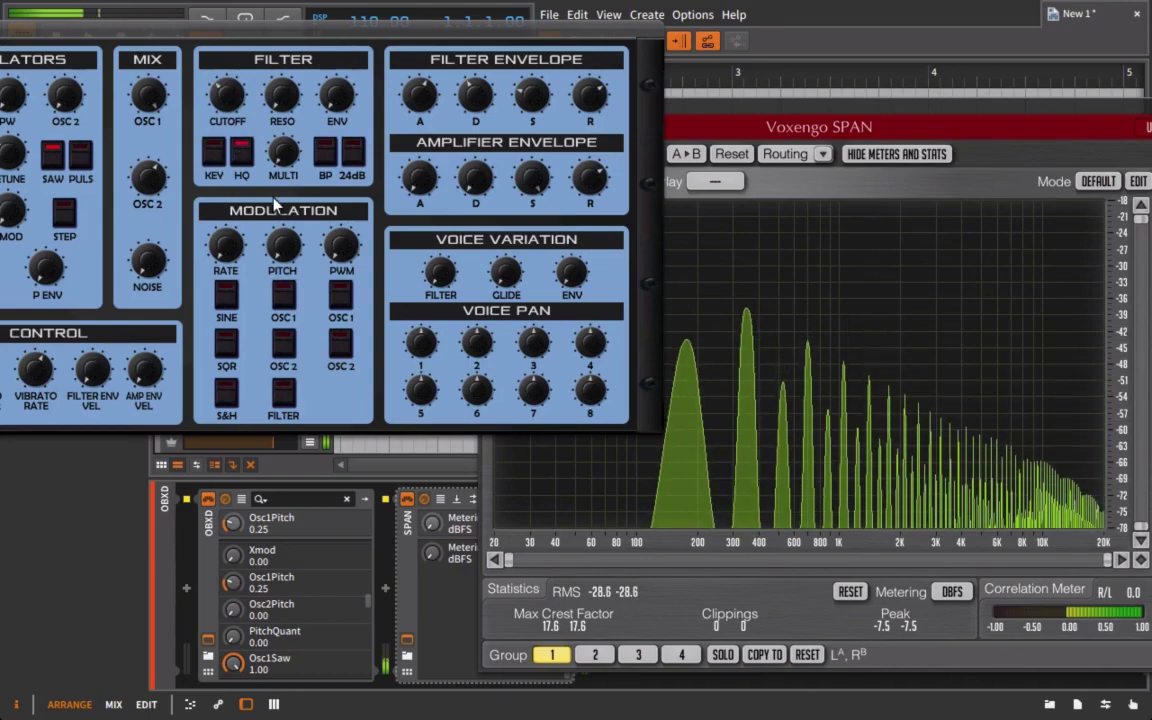
pyautogui.moveTo(237, 34); pyautogui.dragTo(577, 67)
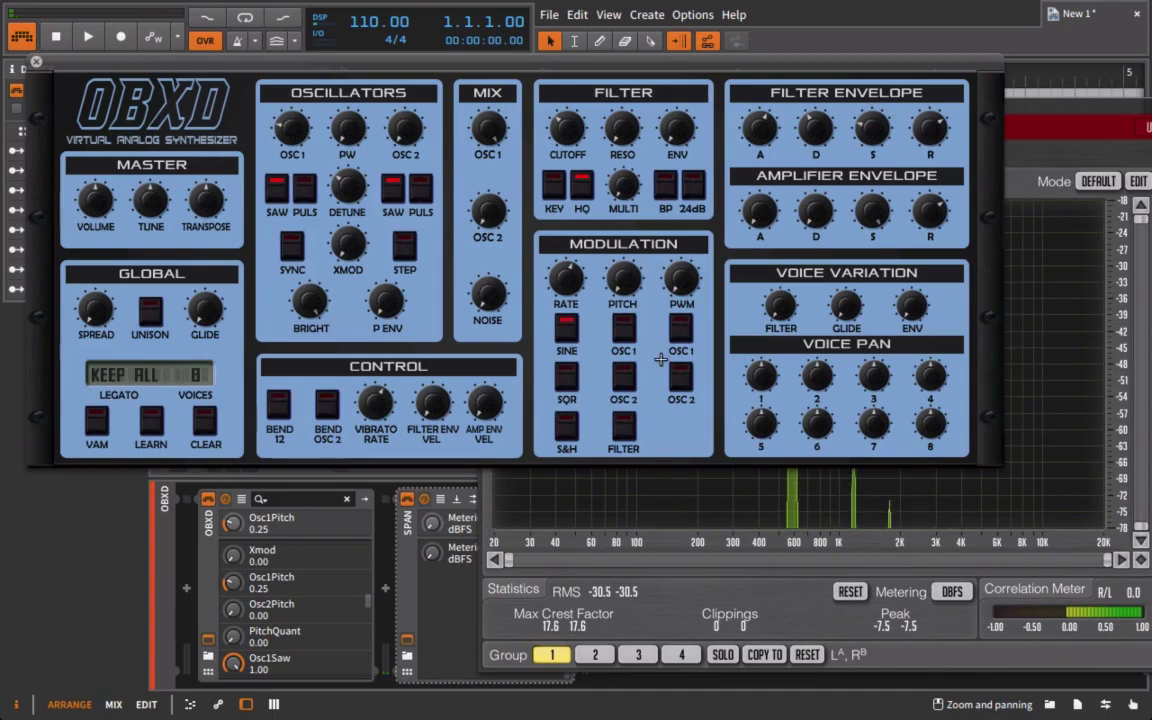
# - Route the sine LFO to the filter and switch OBXD to UNISON mode
pyautogui.click(623, 328)
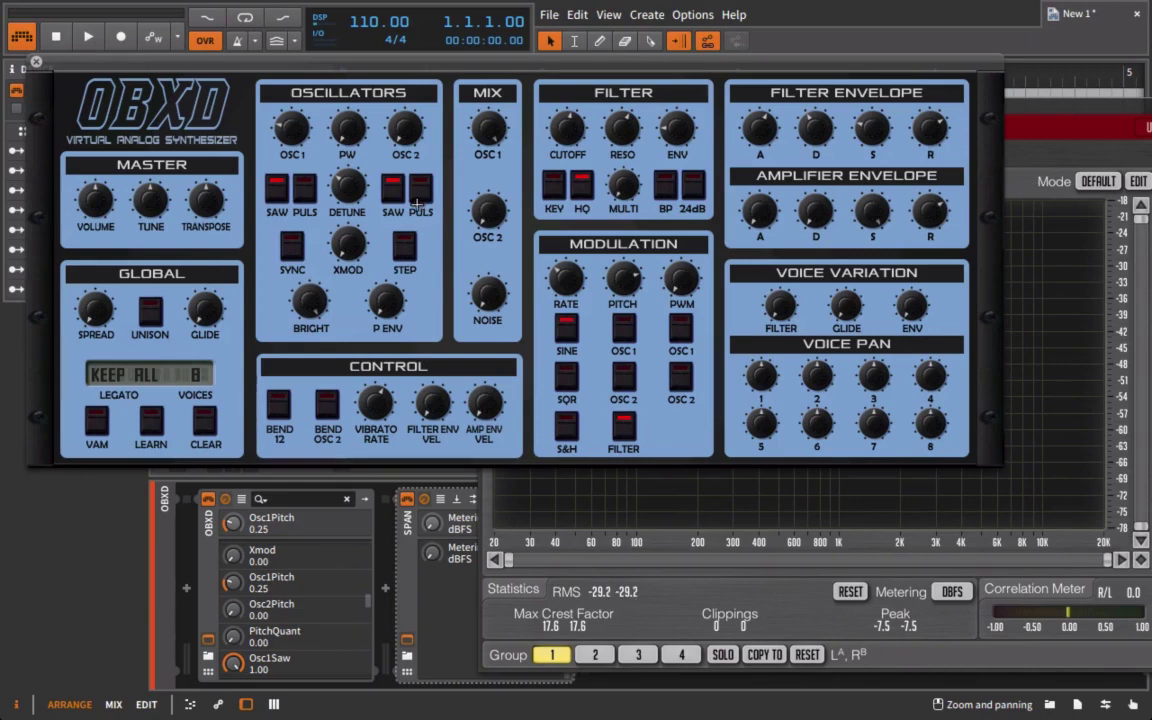
pyautogui.click(150, 310)
# - Reopen the OBXD panel below the timeline ruler and enable UNISON in the GLOBAL section
pyautogui.click(35, 66)
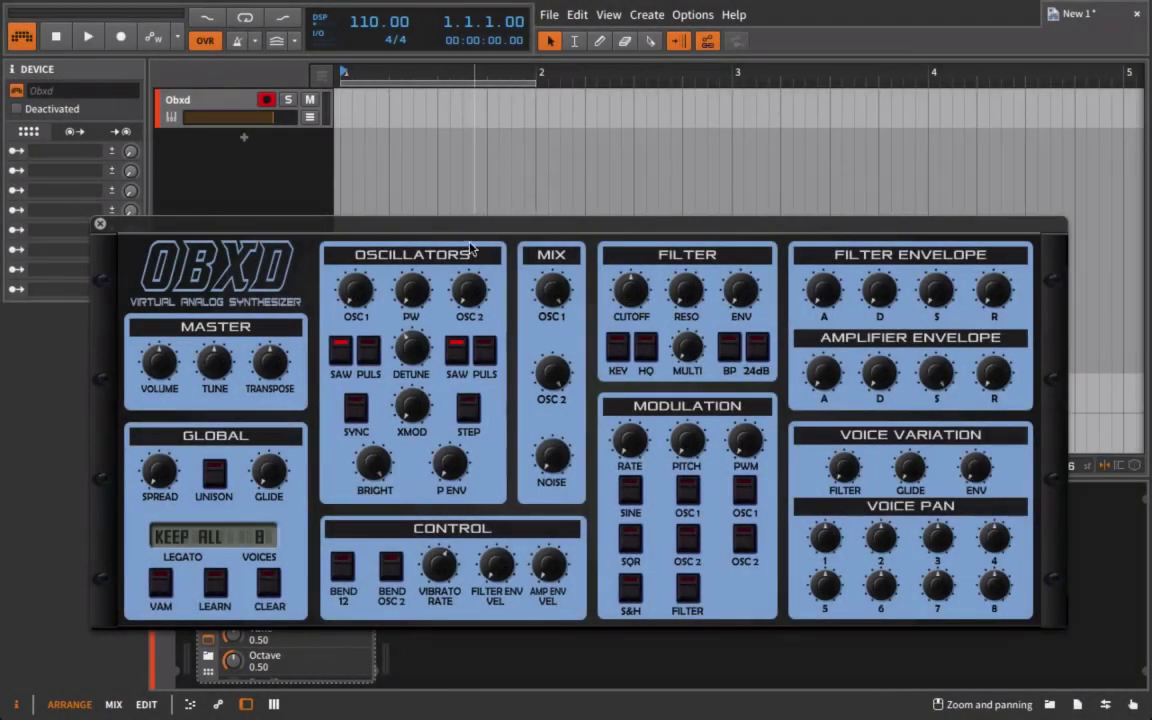
pyautogui.moveTo(467, 223); pyautogui.dragTo(516, 80)
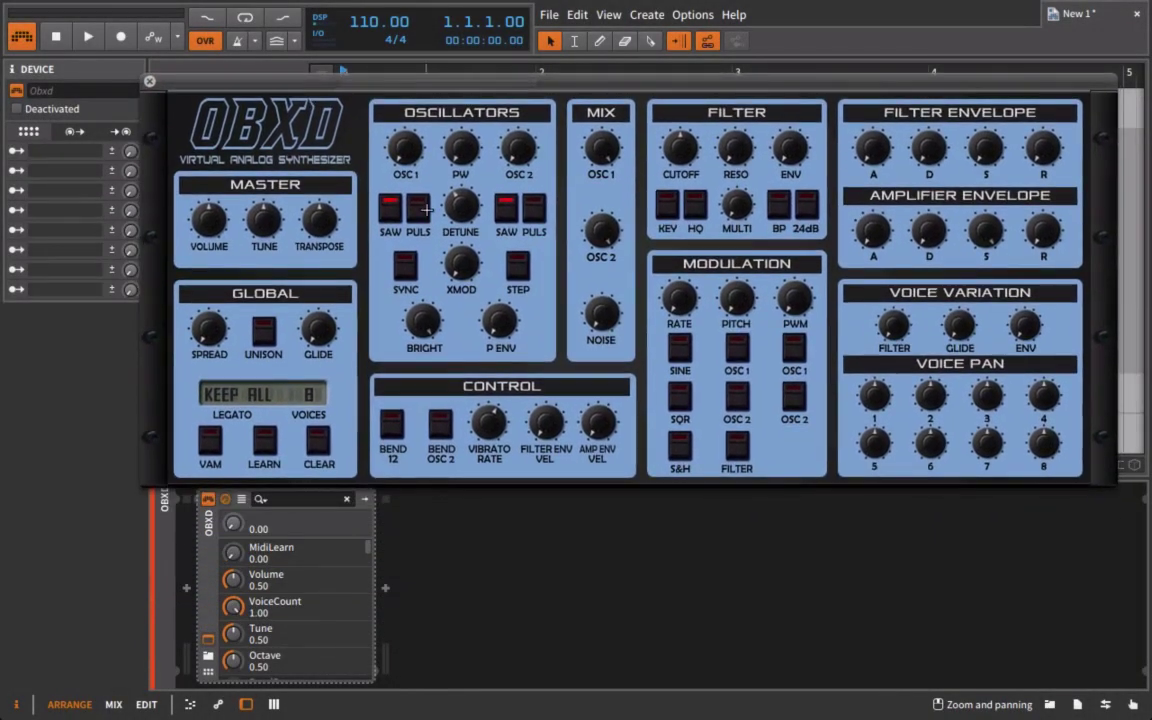
pyautogui.click(265, 340)
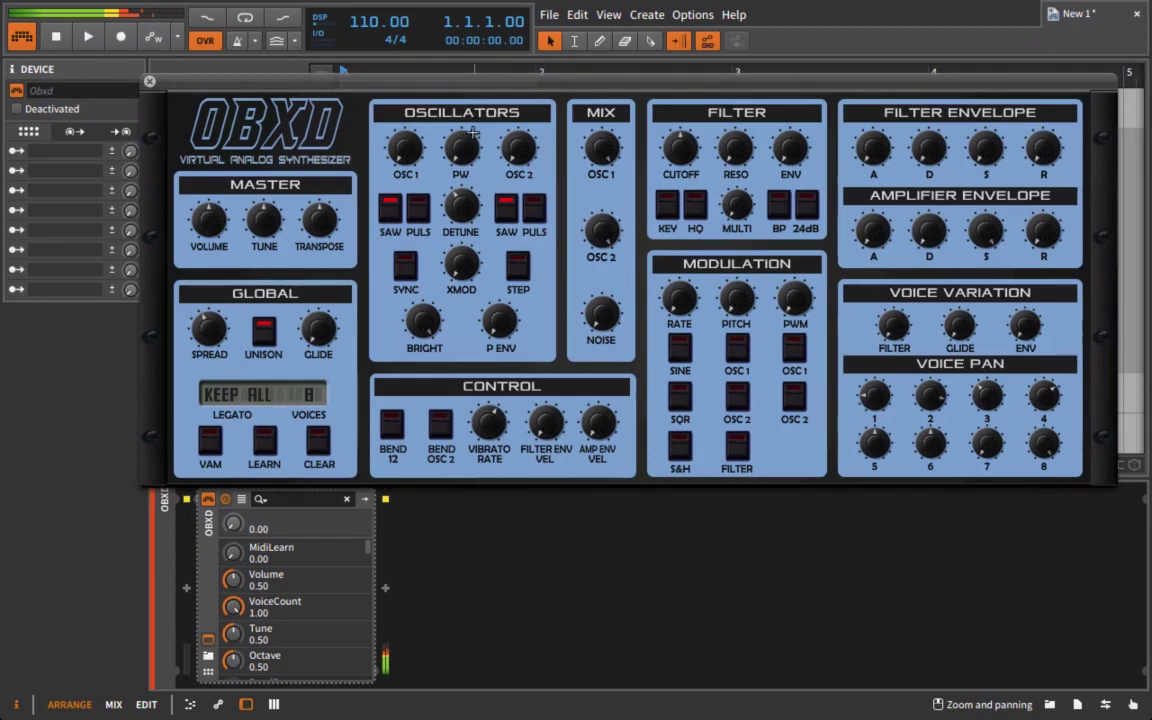
# - Scroll to Osc1Pitch, raise it to 0.25, and shift the OBXD window left
pyautogui.moveTo(403, 84); pyautogui.dragTo(460, 58)
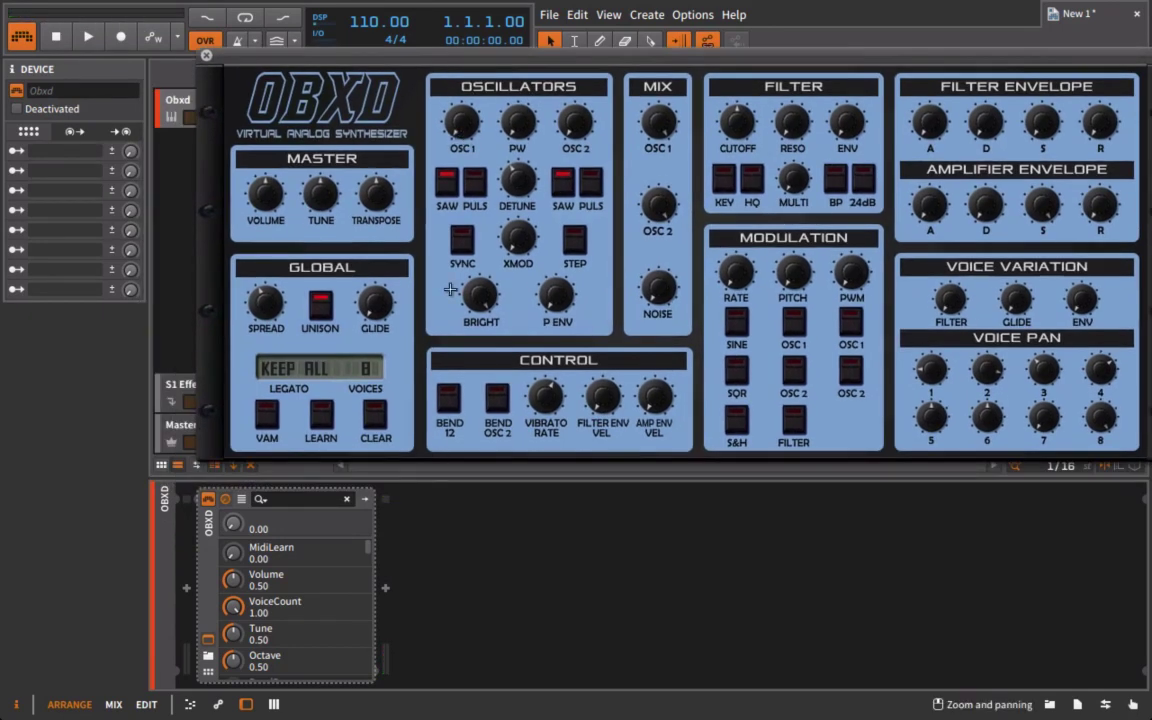
pyautogui.scroll(-3, 368, 565)
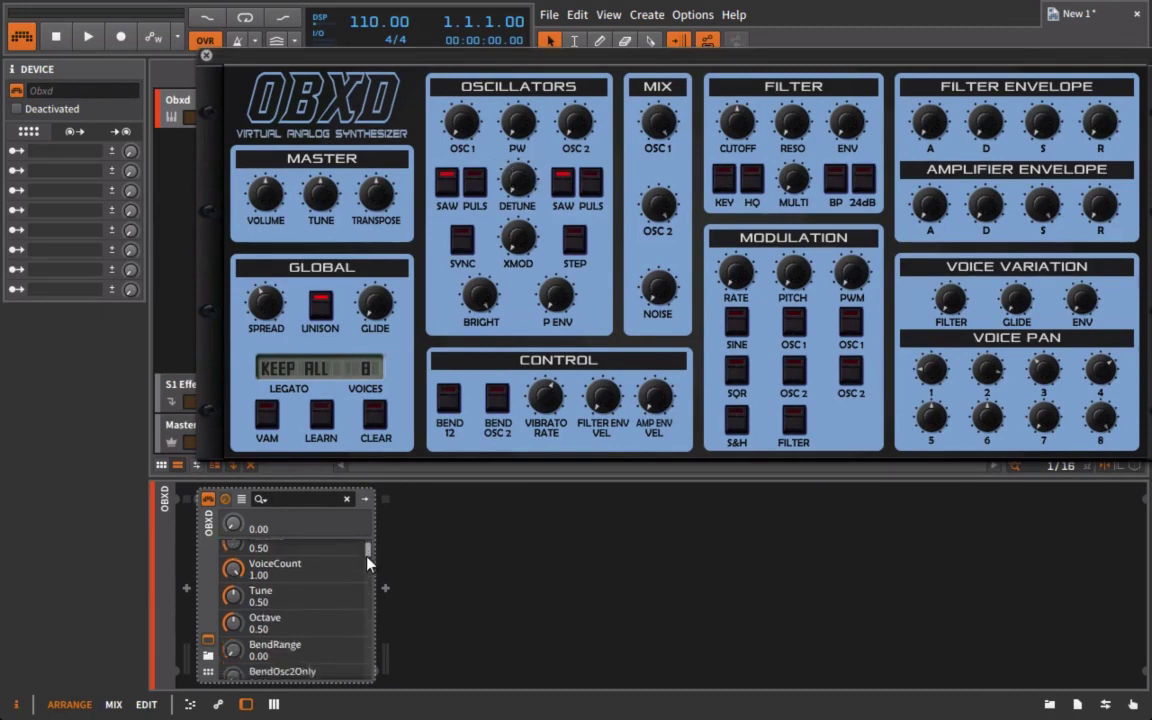
pyautogui.moveTo(368, 560); pyautogui.dragTo(370, 600)
pyautogui.scroll(-2, 371, 598)
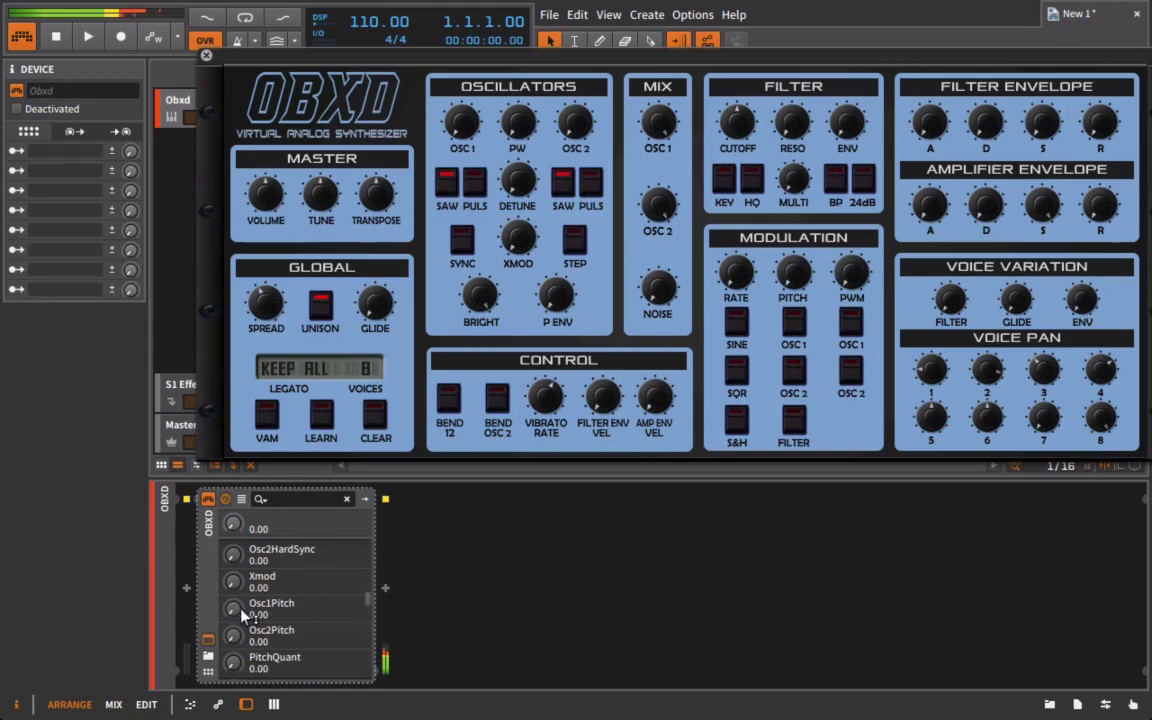
pyautogui.moveTo(243, 616); pyautogui.dragTo(243, 607)
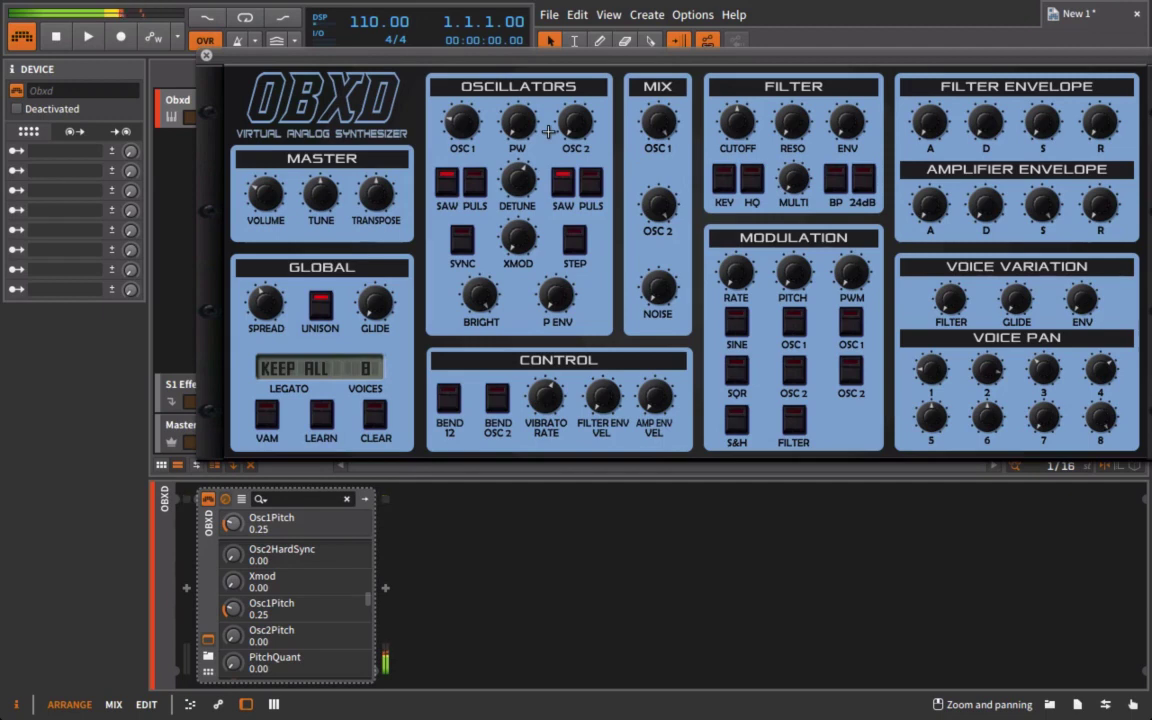
pyautogui.moveTo(662, 149); pyautogui.dragTo(588, 141)
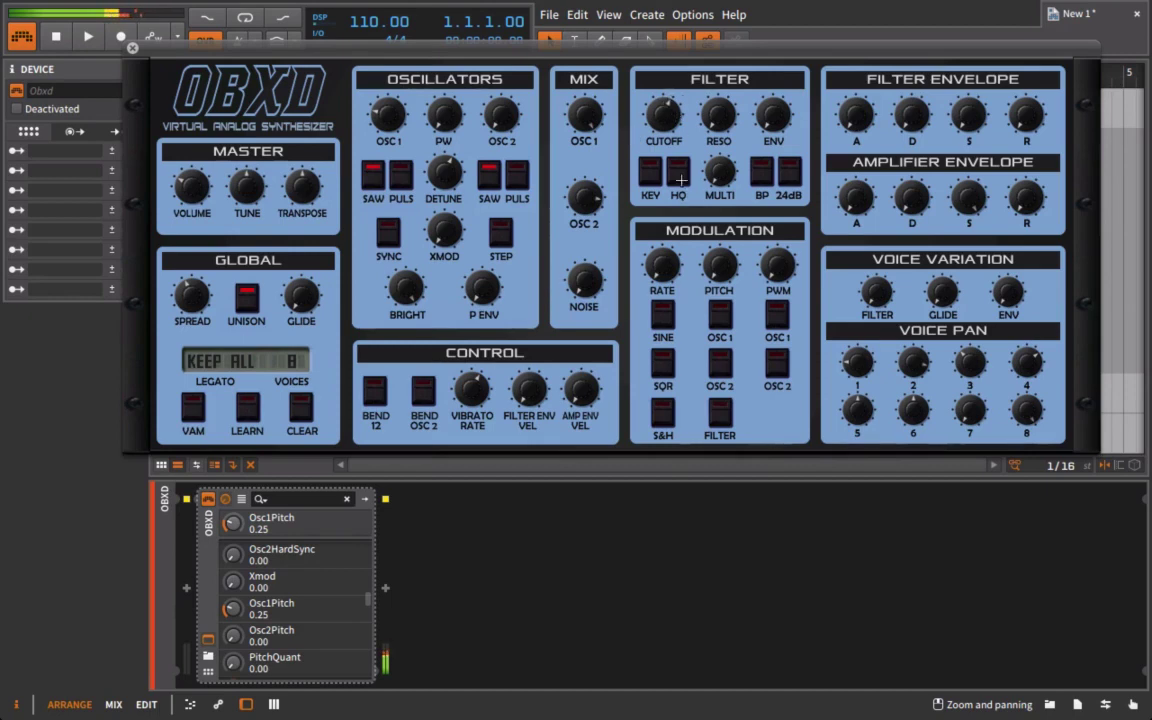
# - Turn on OBXD's HQ filter mode and route the LFO modulation to the filter
pyautogui.click(679, 176)
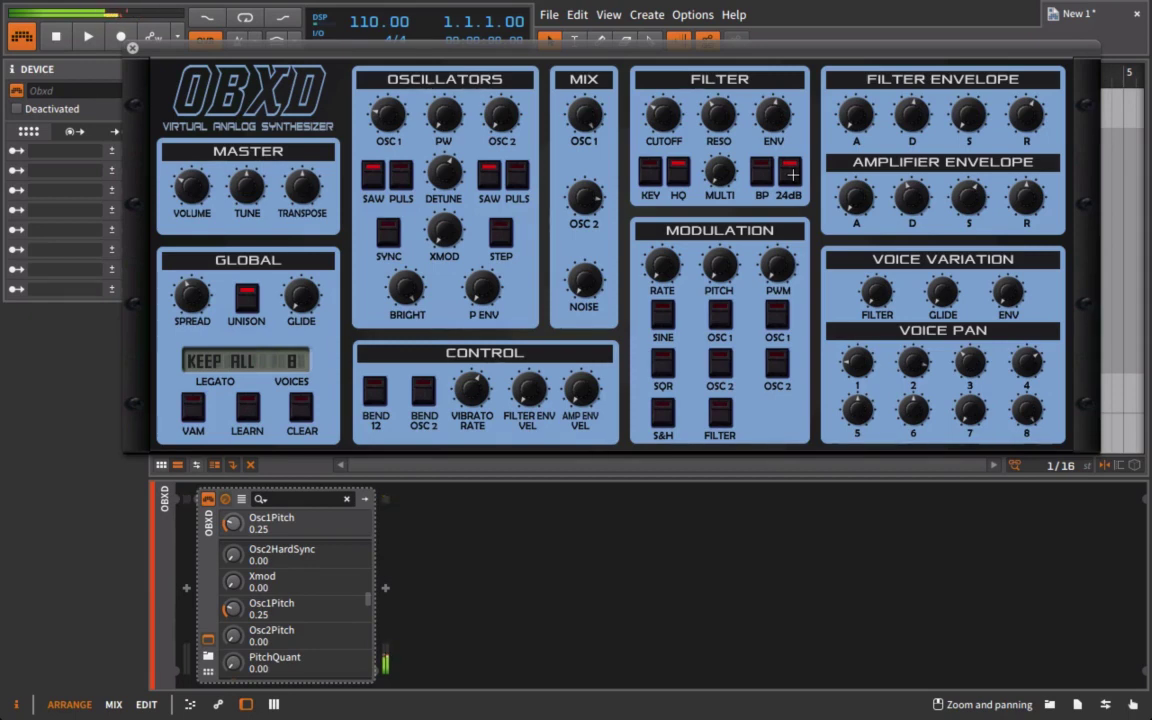
pyautogui.click(720, 408)
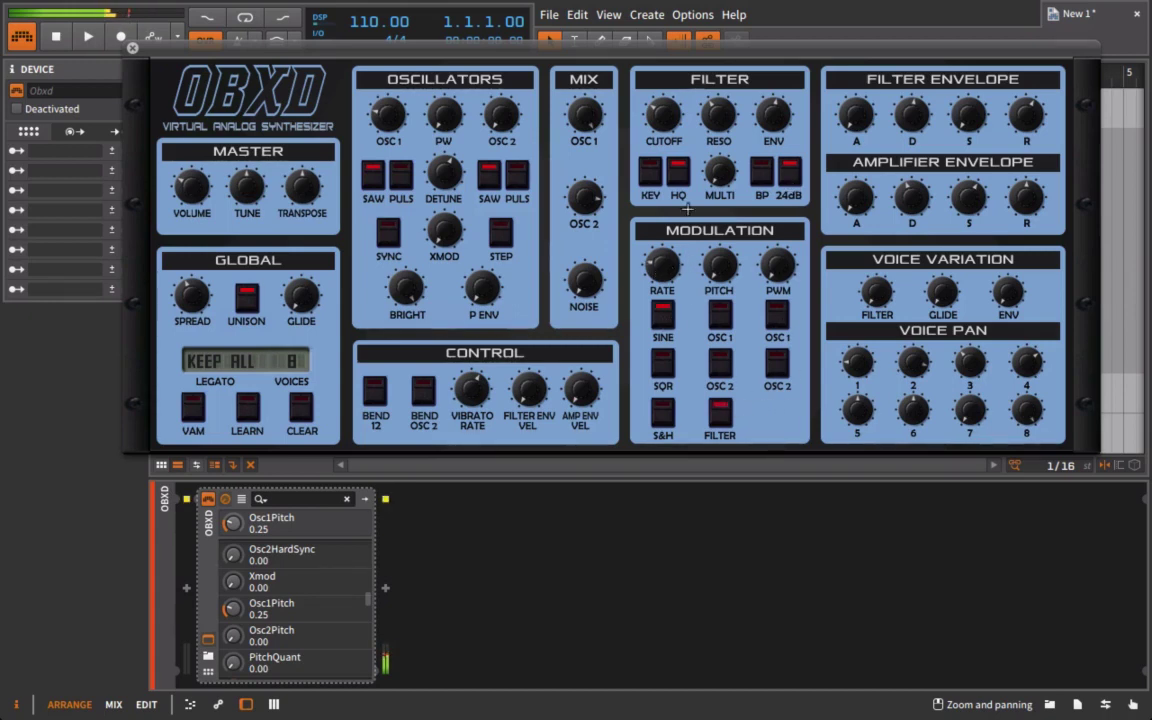